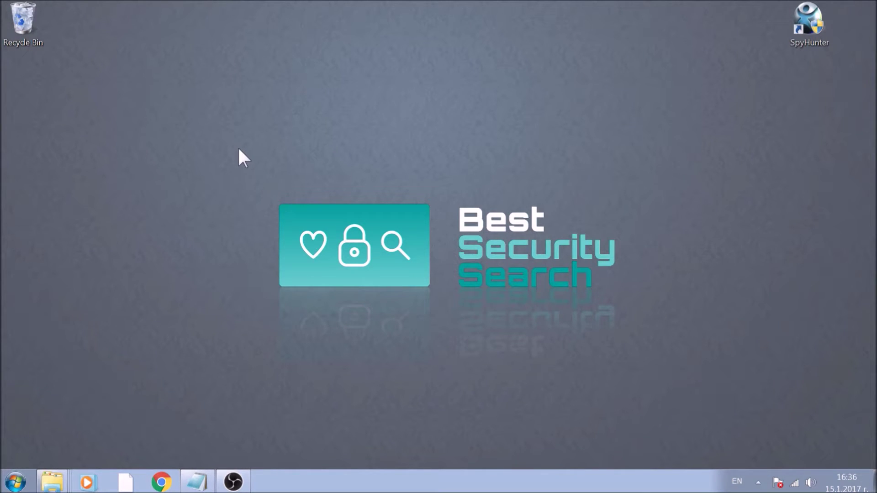
- Search the Start menu for System Configuration and launch the tool
{"action": "left_click", "coordinate": [15, 483]}
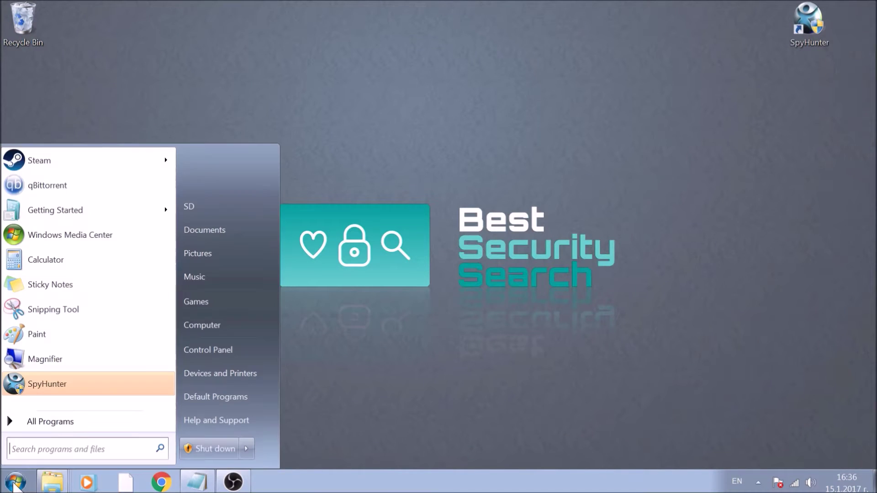
{"action": "left_click", "coordinate": [24, 449]}
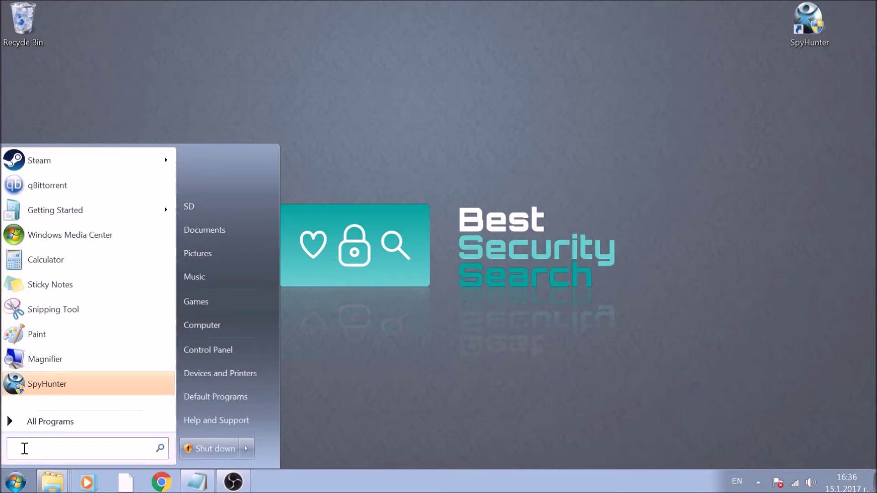
{"action": "type", "text": "Syste"}
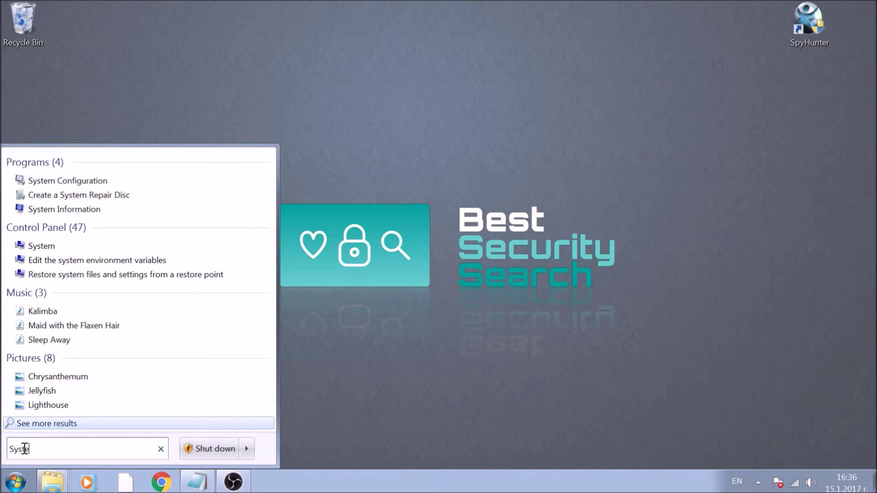
{"action": "type", "text": "m "}
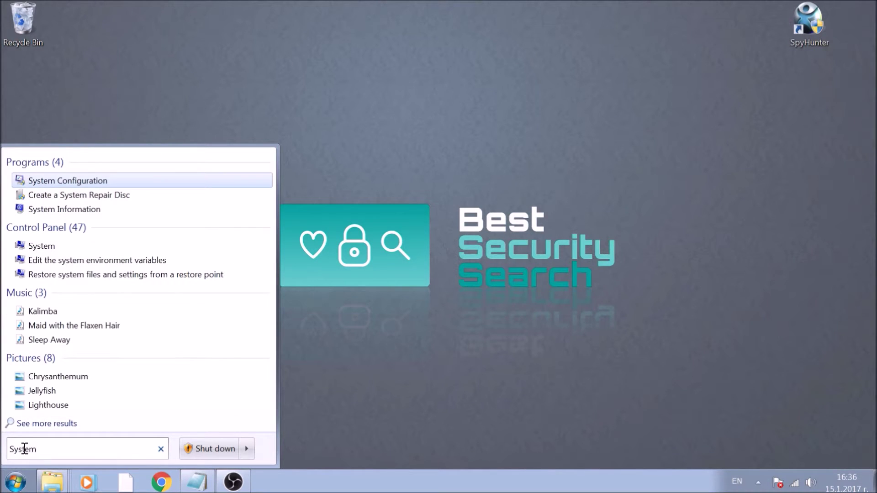
{"action": "type", "text": "Confi"}
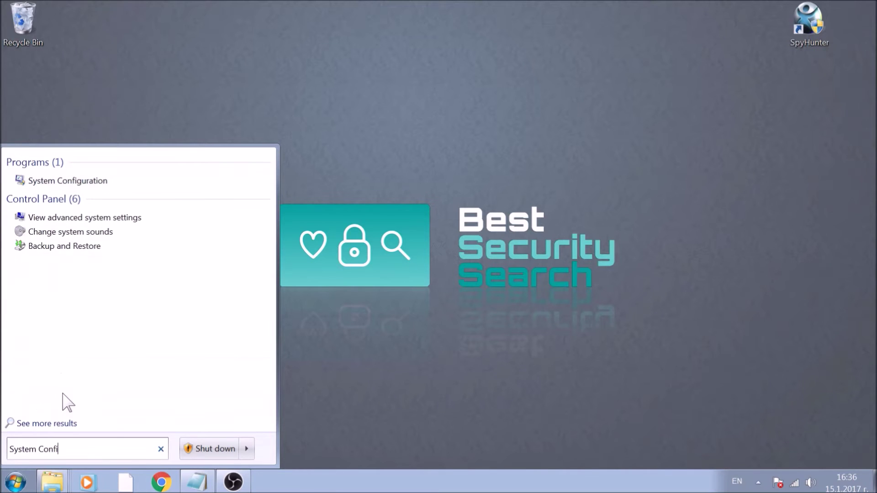
{"action": "type", "text": "guration"}
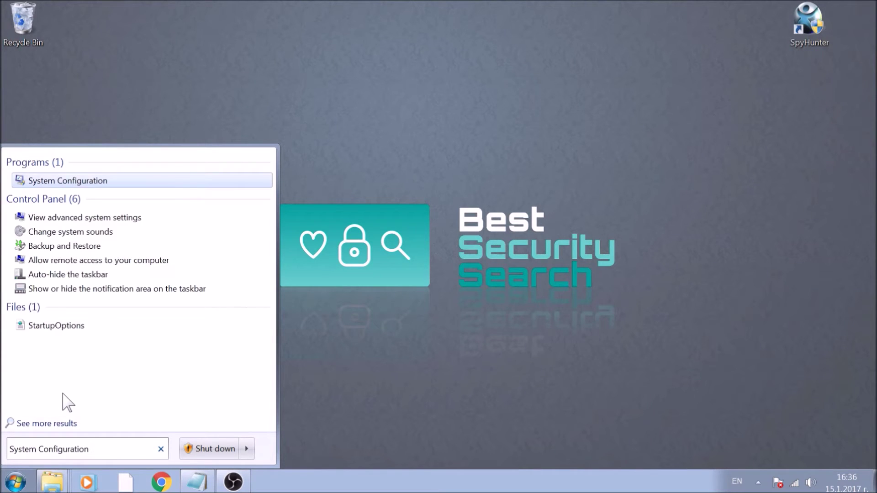
{"action": "left_click", "coordinate": [63, 182]}
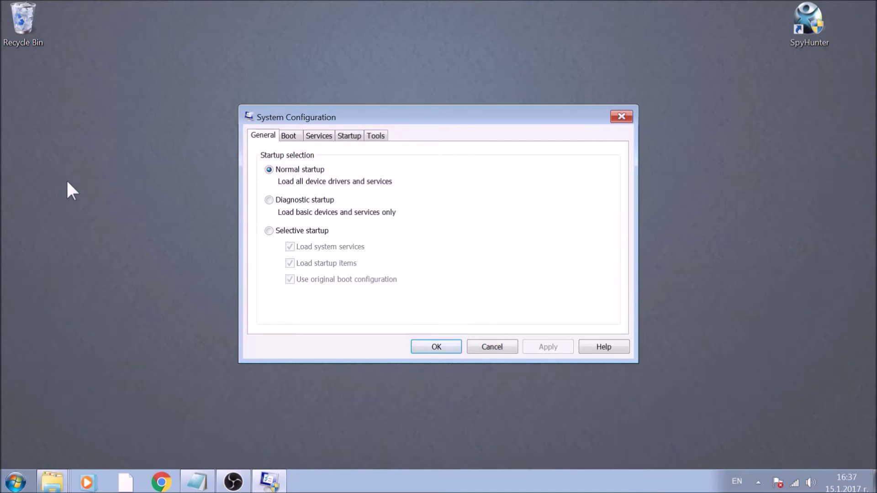
- Enable Safe boot with Network on the Boot tab, apply and confirm
{"action": "left_click", "coordinate": [297, 141]}
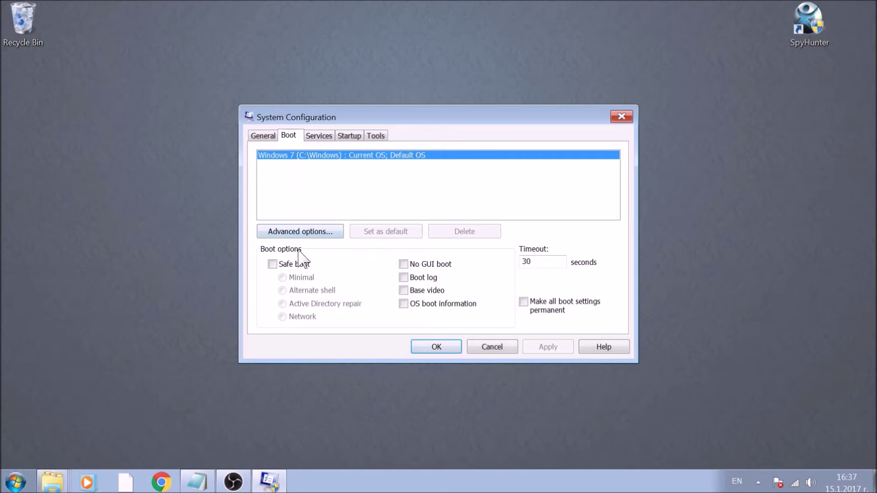
{"action": "left_click", "coordinate": [299, 273]}
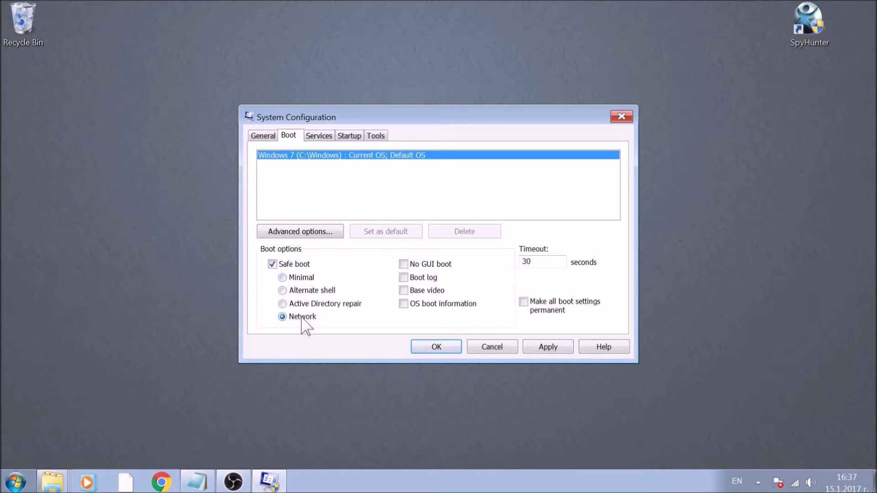
{"action": "left_click", "coordinate": [536, 345]}
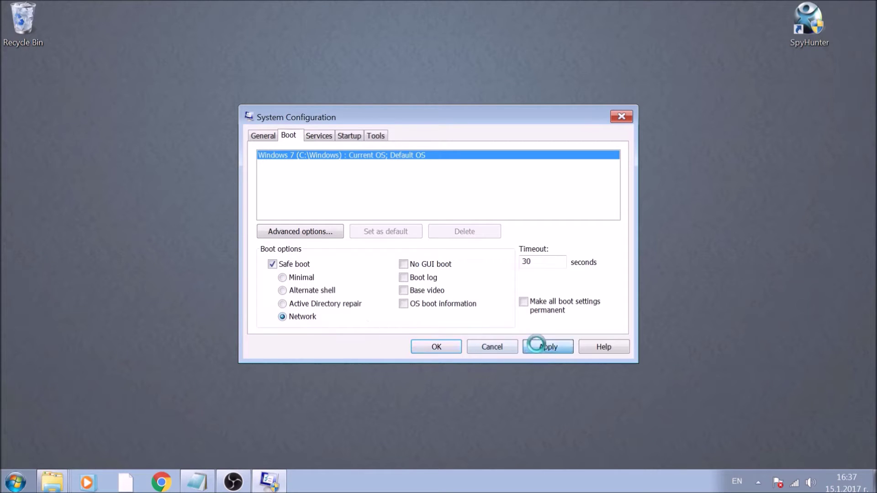
{"action": "left_click", "coordinate": [454, 348]}
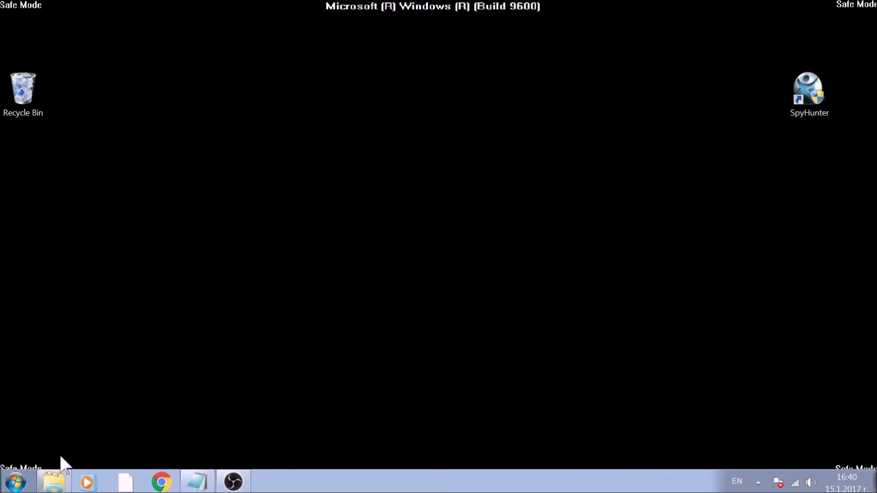
- Open Computer from the Start menu to list the local drives
{"action": "left_click", "coordinate": [15, 482]}
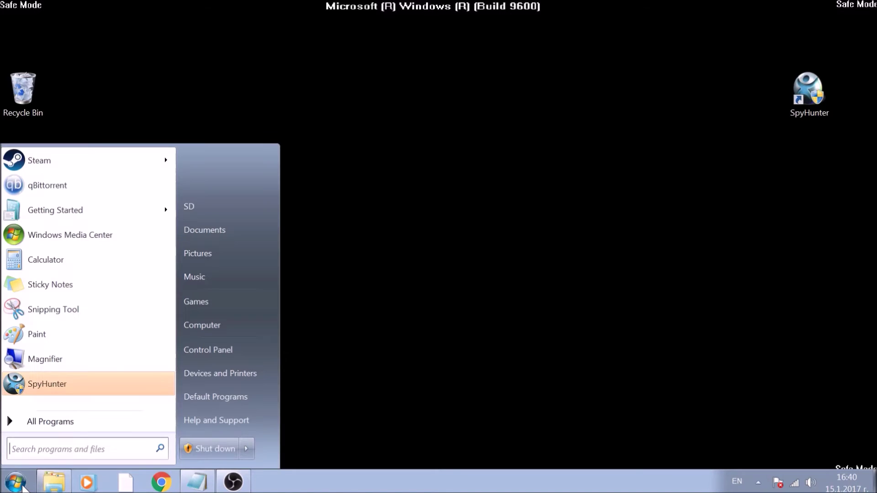
{"action": "left_click", "coordinate": [197, 326]}
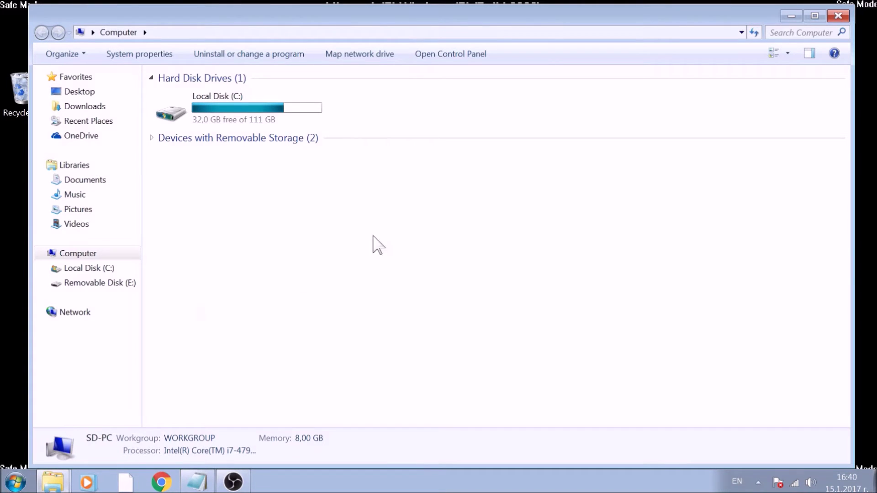
- Search the computer for malicious file.dll and bring up actions for the AppData\Local copy
{"action": "left_click", "coordinate": [802, 33]}
{"action": "type", "text": "fil"}
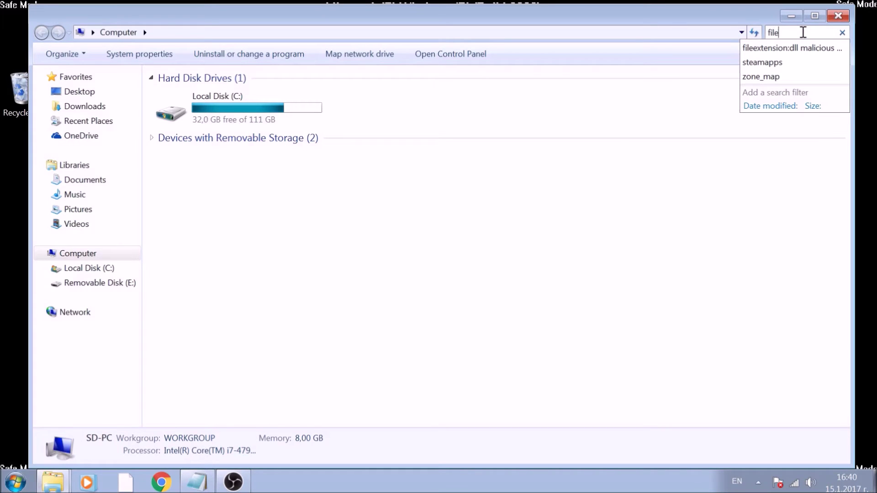
{"action": "type", "text": "extension"}
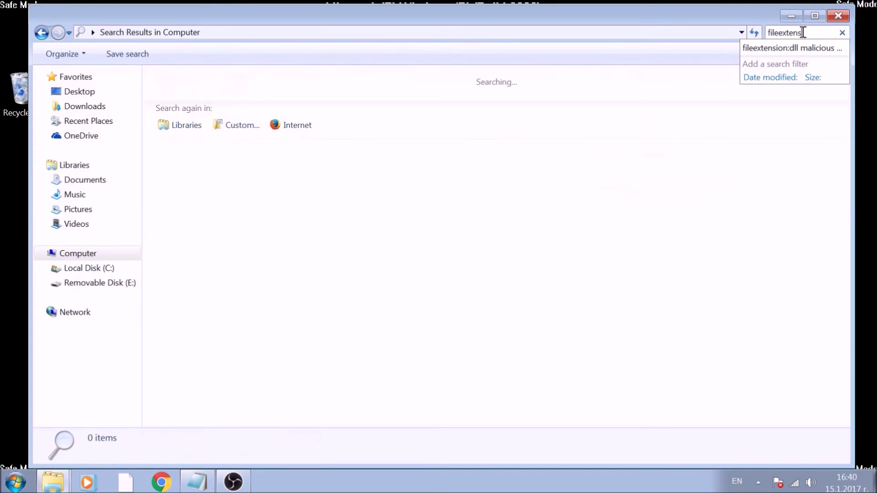
{"action": "type", "text": ":d"}
{"action": "type", "text": "ll "}
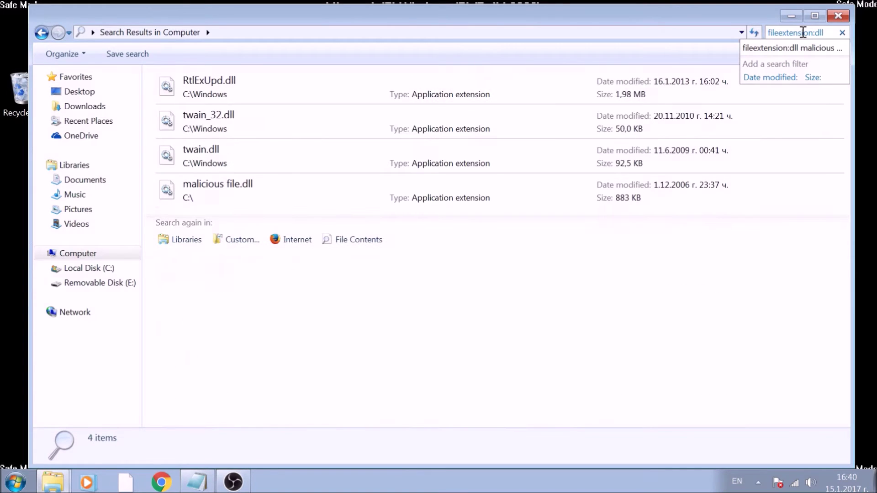
{"action": "type", "text": "mal"}
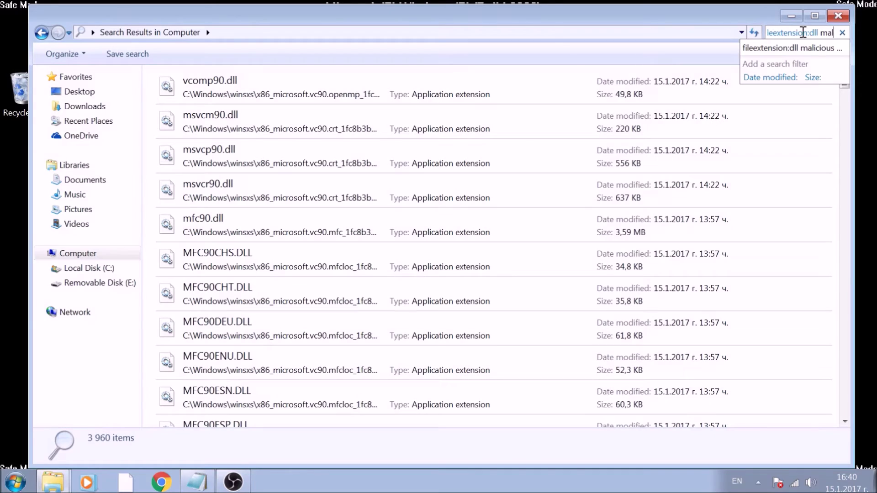
{"action": "type", "text": "icious fi"}
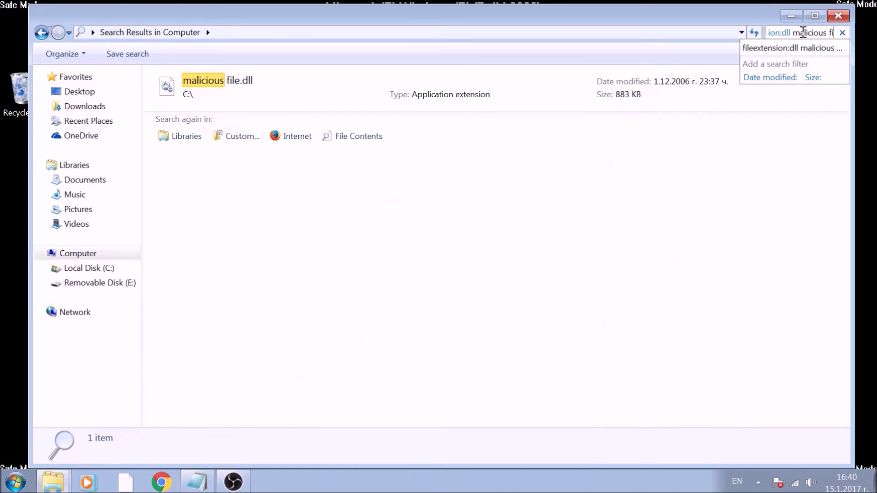
{"action": "type", "text": "le"}
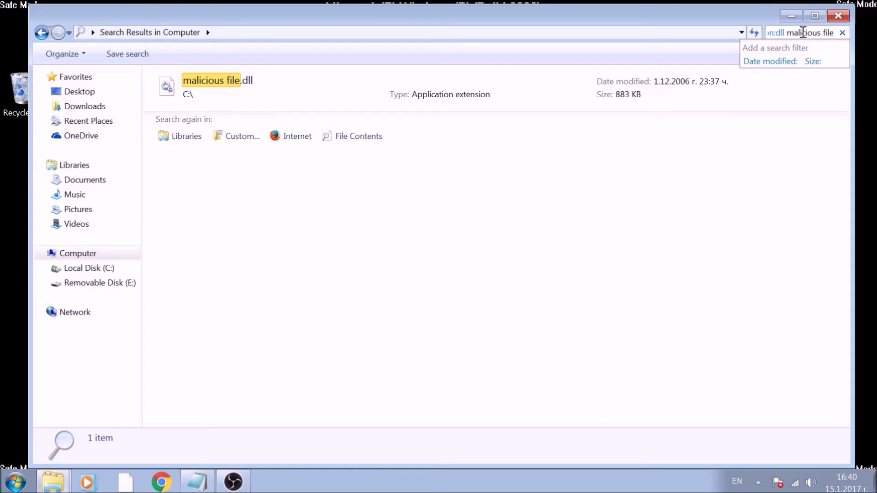
{"action": "key", "text": "Return"}
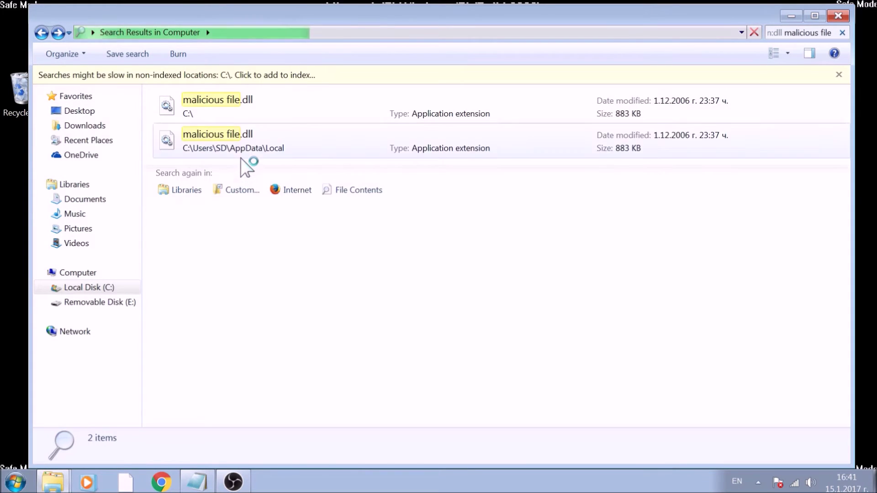
{"action": "left_click", "coordinate": [240, 135]}
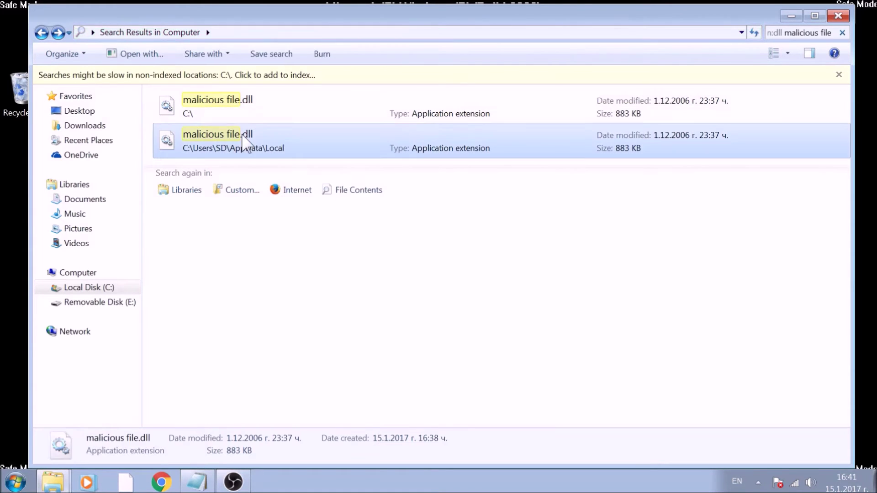
{"action": "right_click", "coordinate": [243, 134]}
- Permanently delete malicious file.dll from AppData\Local with Shift+Delete and close the folder
{"action": "left_click", "coordinate": [319, 341]}
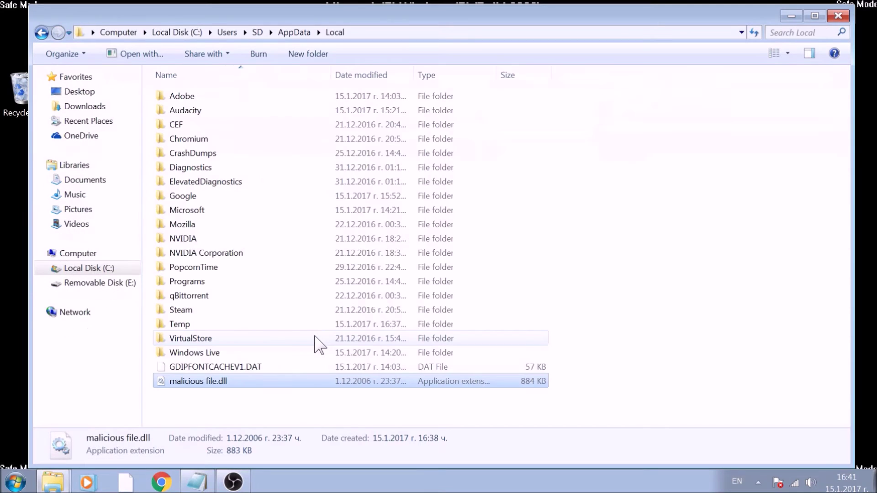
{"action": "left_click", "coordinate": [267, 405]}
{"action": "left_click", "coordinate": [224, 390]}
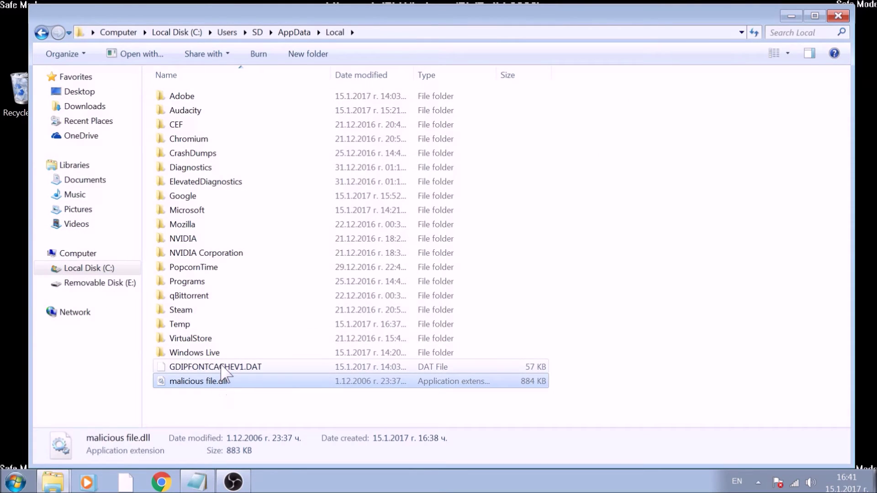
{"action": "key", "text": "shift+Delete"}
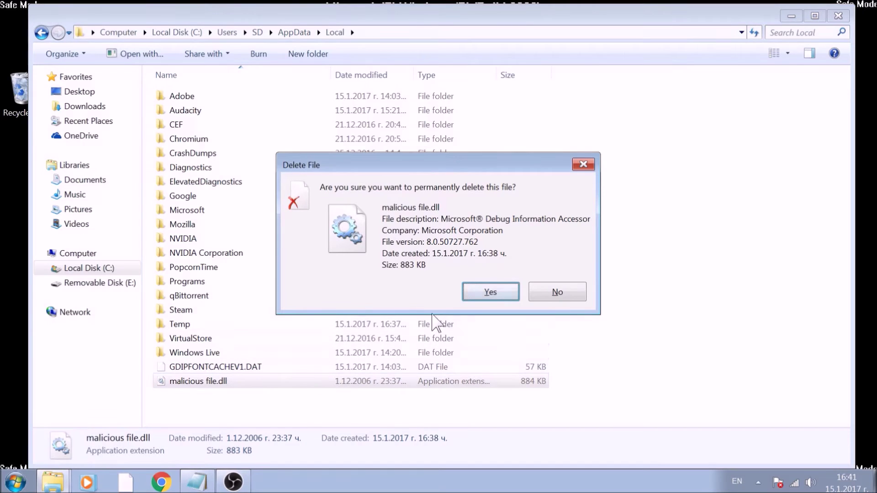
{"action": "left_click", "coordinate": [488, 297]}
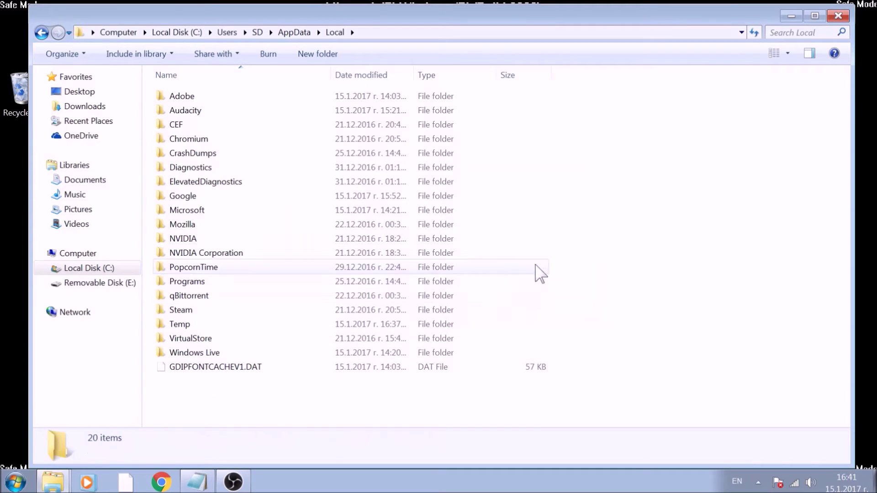
{"action": "left_click", "coordinate": [838, 17]}
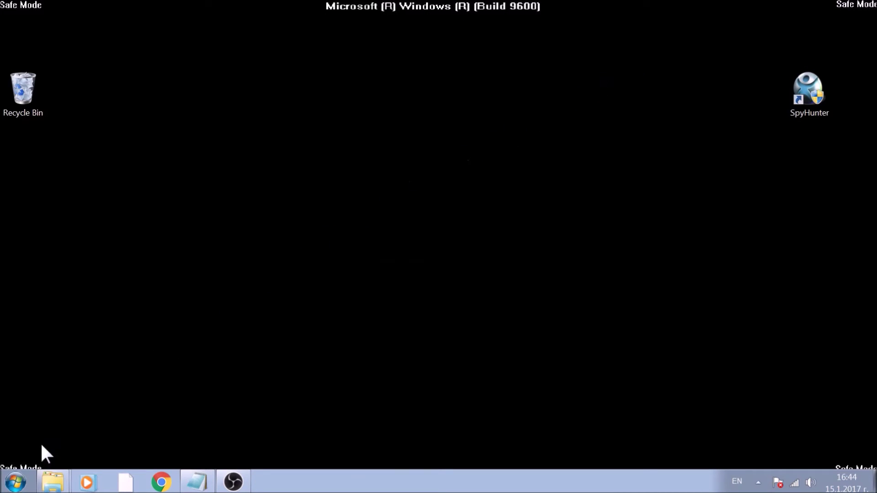
- Search the Start menu for regedit
{"action": "left_click", "coordinate": [15, 481]}
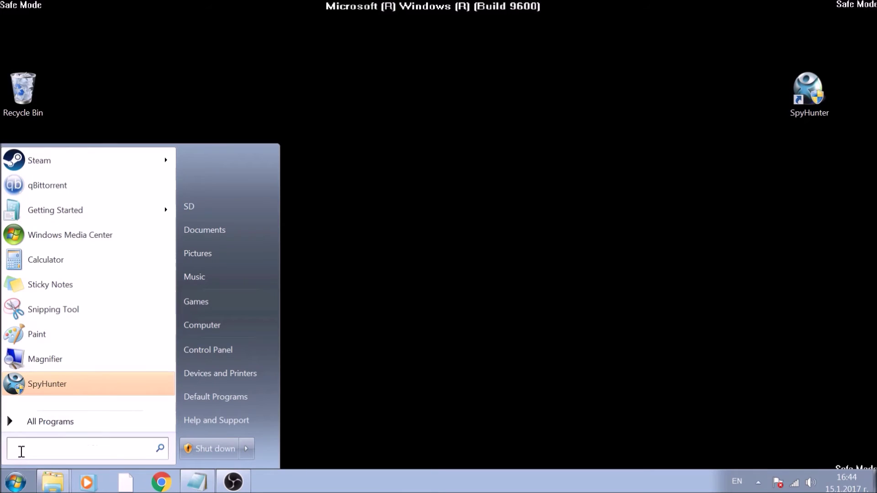
{"action": "type", "text": "regedi"}
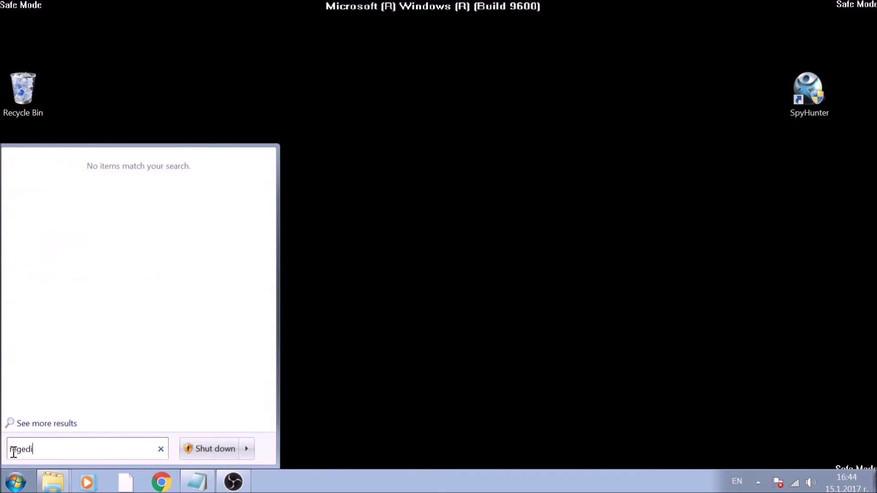
{"action": "type", "text": "t"}
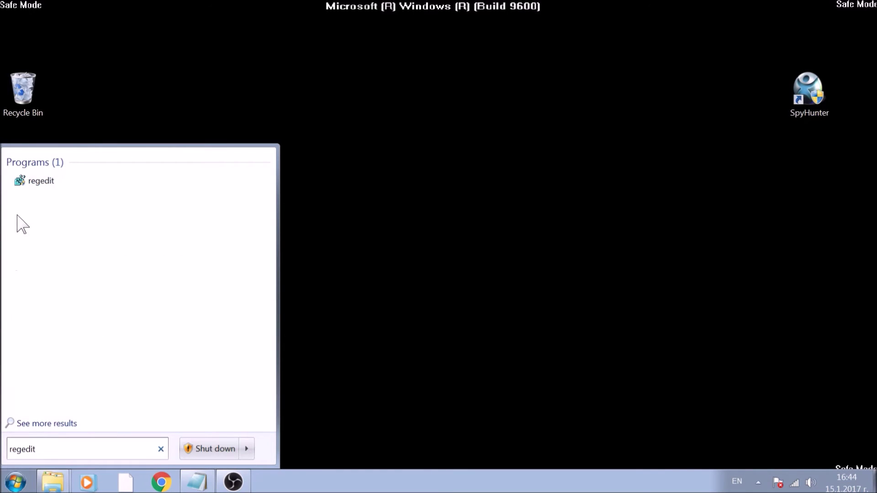
- Launch Registry Editor and expand HKEY_LOCAL_MACHINE to list its root subkeys
{"action": "left_click", "coordinate": [32, 181]}
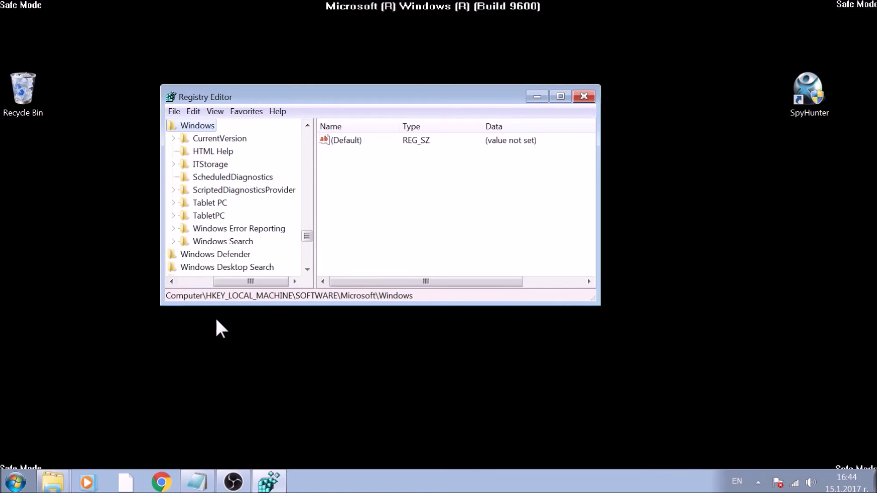
{"action": "left_click_drag", "start_coordinate": [307, 236], "coordinate": [307, 132]}
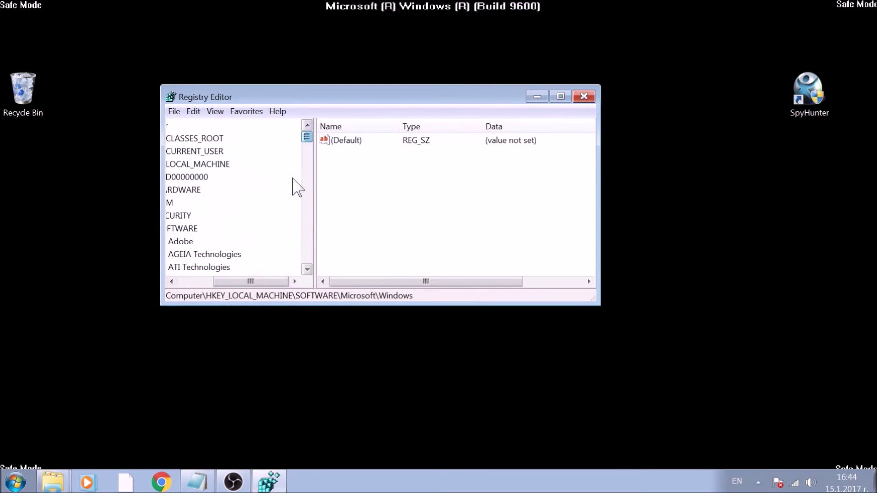
{"action": "left_click_drag", "start_coordinate": [255, 282], "coordinate": [213, 281]}
{"action": "left_click", "coordinate": [185, 164]}
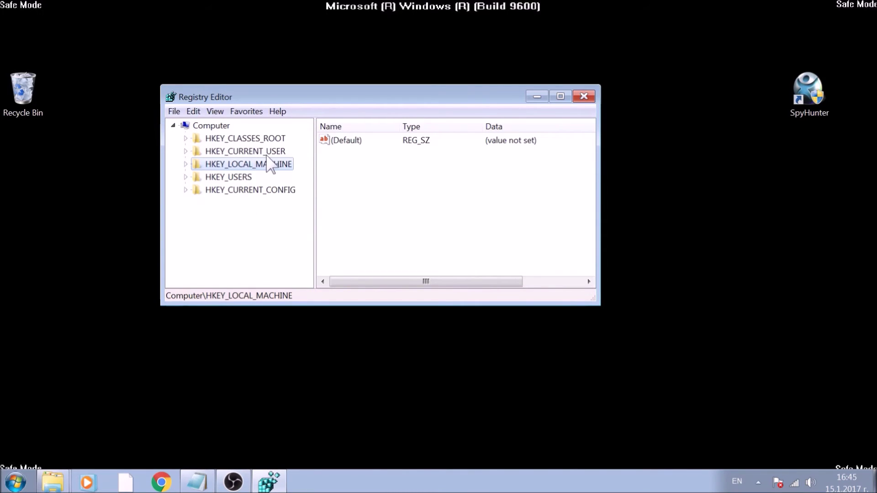
{"action": "key", "text": "Up"}
{"action": "key", "text": "Down"}
{"action": "left_click", "coordinate": [249, 176]}
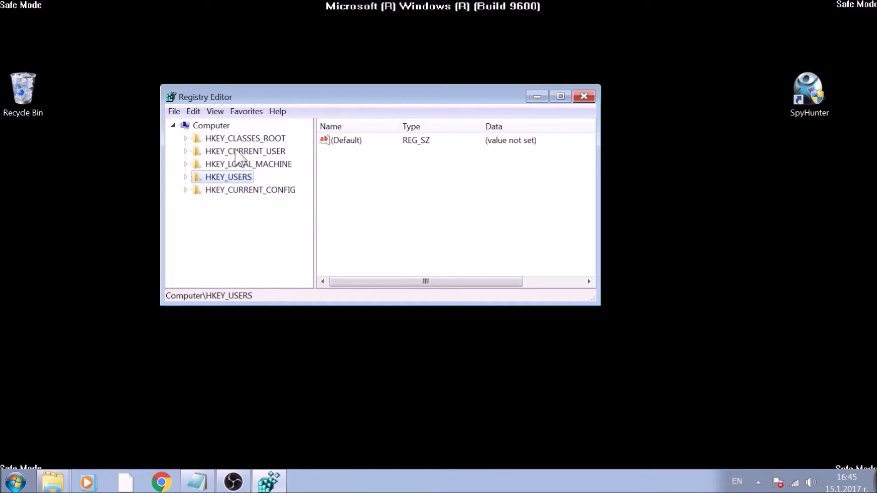
{"action": "left_click", "coordinate": [187, 164]}
- Navigate to SOFTWARE\Microsoft\Windows\CurrentVersion and expand it toward the Run key
{"action": "left_click", "coordinate": [239, 127]}
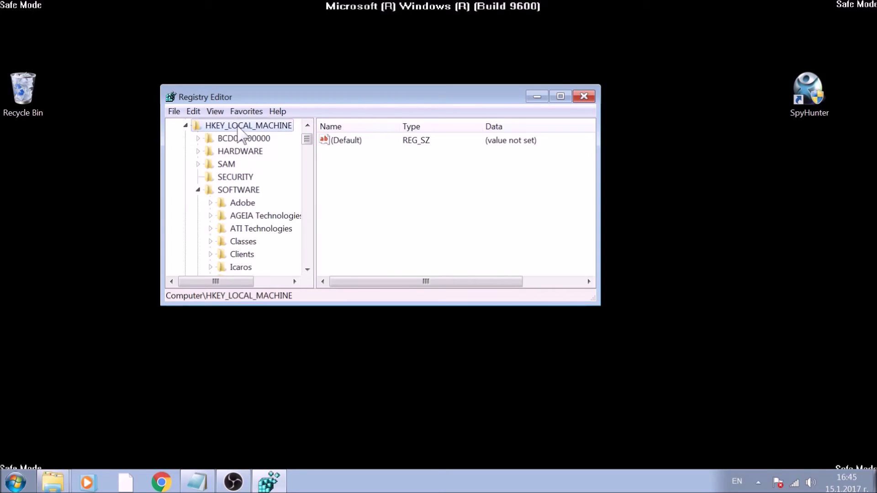
{"action": "left_click", "coordinate": [241, 190]}
{"action": "scroll", "coordinate": [242, 193], "scroll_direction": "down", "scroll_amount": 1}
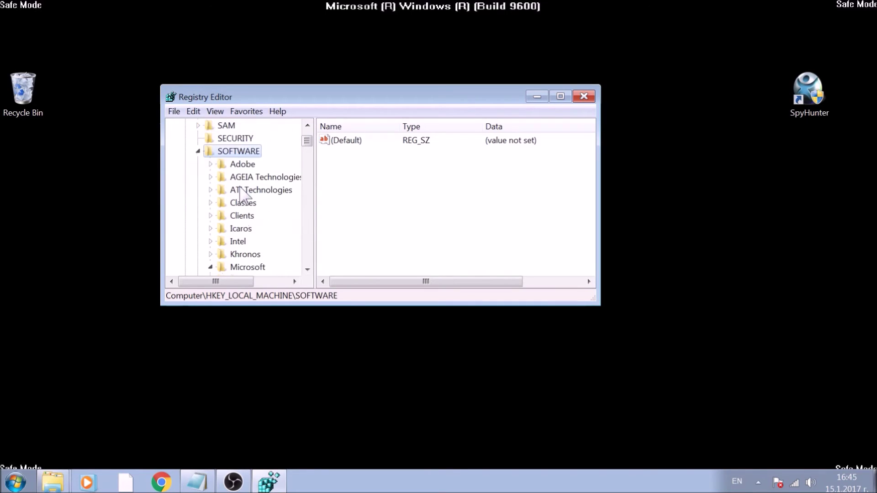
{"action": "scroll", "coordinate": [242, 192], "scroll_direction": "down", "scroll_amount": 2}
{"action": "left_click", "coordinate": [241, 191]}
{"action": "scroll", "coordinate": [242, 193], "scroll_direction": "down", "scroll_amount": 3}
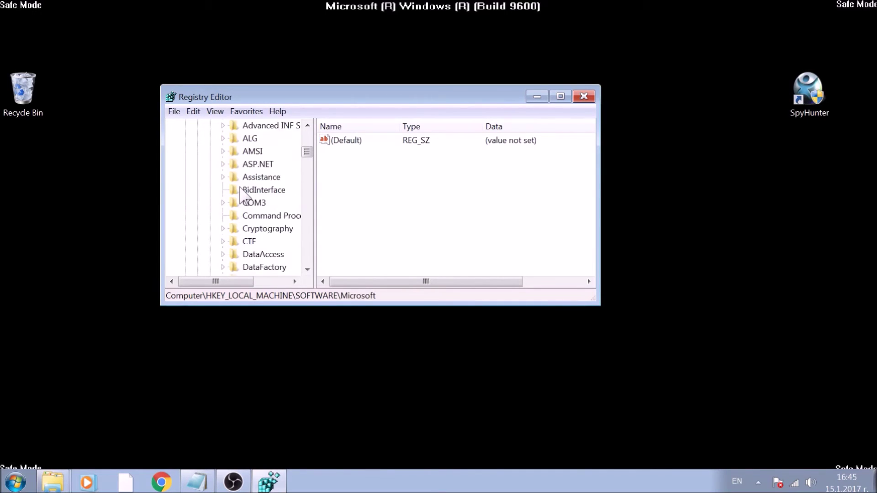
{"action": "scroll", "coordinate": [241, 190], "scroll_direction": "down", "scroll_amount": 5}
{"action": "scroll", "coordinate": [242, 191], "scroll_direction": "down", "scroll_amount": 2}
{"action": "scroll", "coordinate": [242, 193], "scroll_direction": "down", "scroll_amount": 2}
{"action": "scroll", "coordinate": [244, 196], "scroll_direction": "down", "scroll_amount": 4}
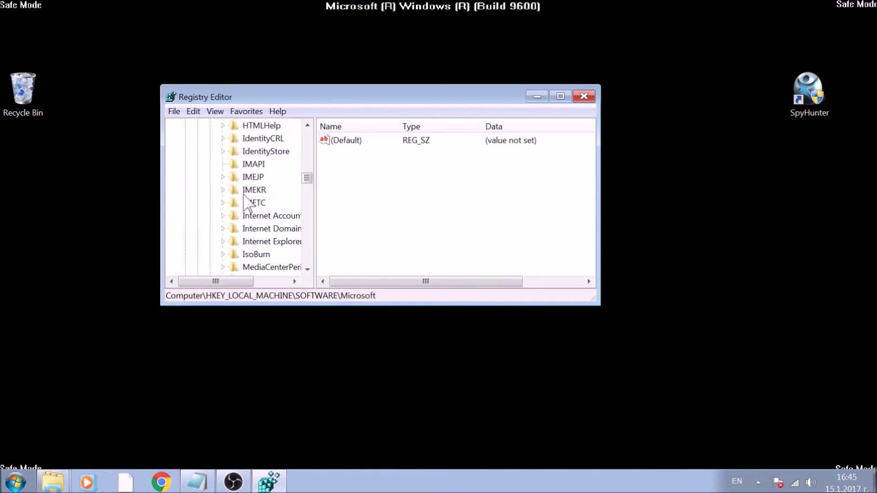
{"action": "scroll", "coordinate": [244, 197], "scroll_direction": "down", "scroll_amount": 2}
{"action": "scroll", "coordinate": [246, 200], "scroll_direction": "down", "scroll_amount": 2}
{"action": "scroll", "coordinate": [247, 203], "scroll_direction": "down", "scroll_amount": 3}
{"action": "scroll", "coordinate": [248, 208], "scroll_direction": "down", "scroll_amount": 3}
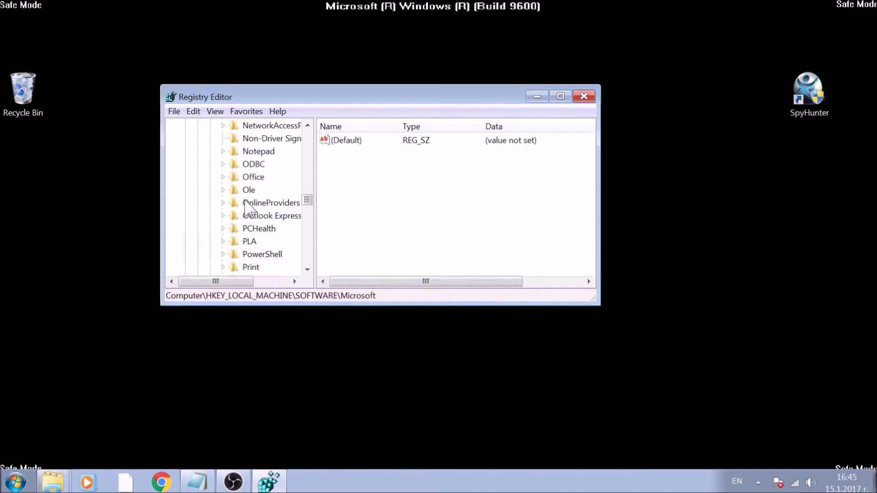
{"action": "scroll", "coordinate": [248, 207], "scroll_direction": "down", "scroll_amount": 4}
{"action": "scroll", "coordinate": [248, 207], "scroll_direction": "down", "scroll_amount": 4}
{"action": "scroll", "coordinate": [248, 207], "scroll_direction": "down", "scroll_amount": 4}
{"action": "scroll", "coordinate": [249, 207], "scroll_direction": "down", "scroll_amount": 3}
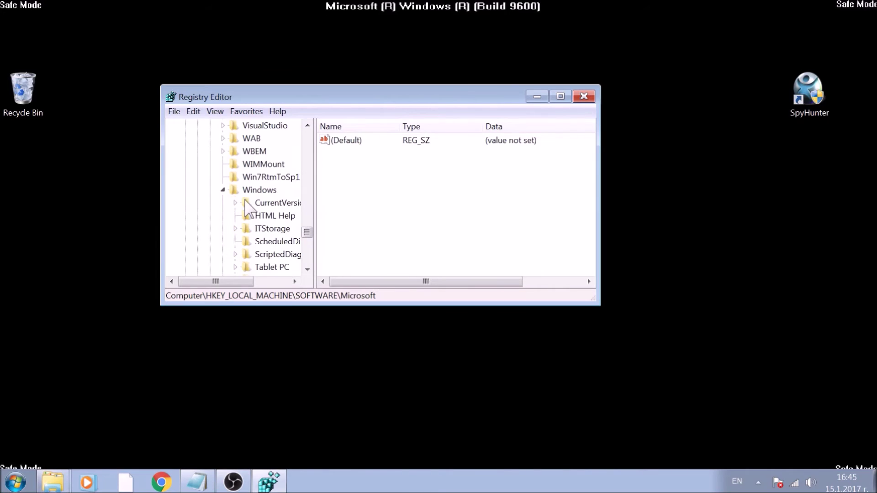
{"action": "left_click", "coordinate": [256, 191]}
{"action": "left_click", "coordinate": [261, 204]}
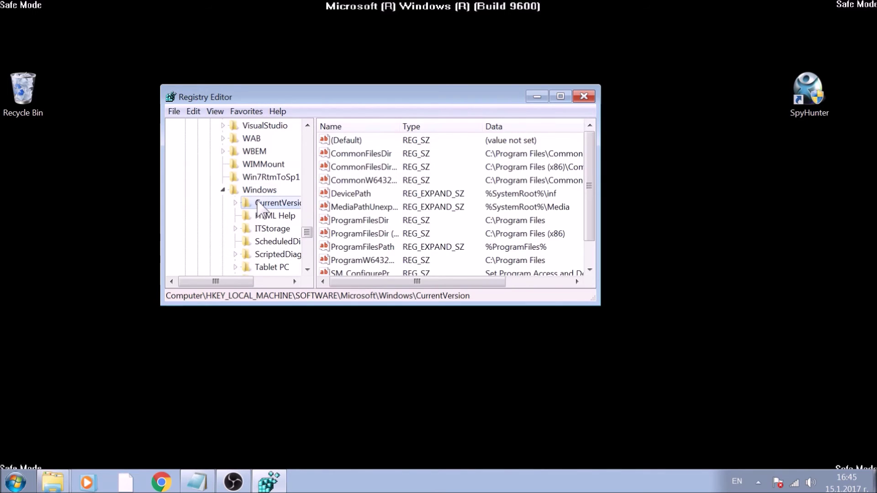
{"action": "left_click", "coordinate": [235, 204]}
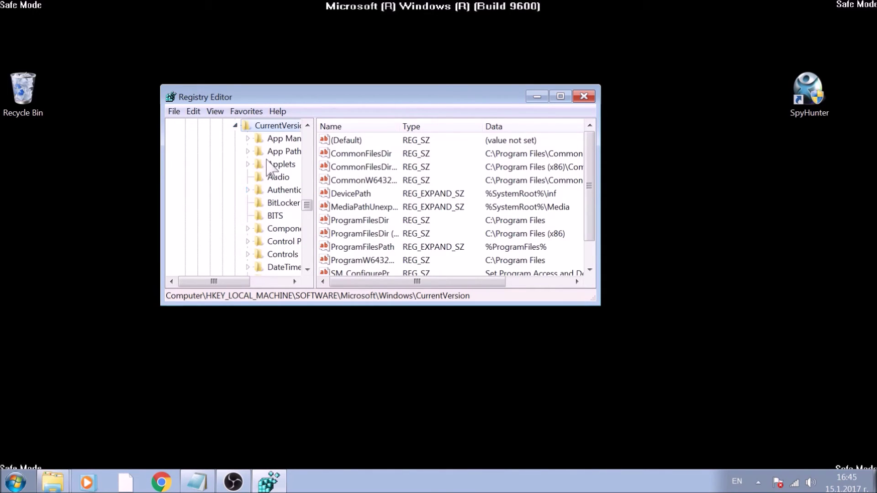
{"action": "scroll", "coordinate": [269, 168], "scroll_direction": "down", "scroll_amount": 5}
{"action": "scroll", "coordinate": [270, 175], "scroll_direction": "down", "scroll_amount": 1}
{"action": "scroll", "coordinate": [270, 182], "scroll_direction": "down", "scroll_amount": 3}
{"action": "scroll", "coordinate": [271, 189], "scroll_direction": "down", "scroll_amount": 1}
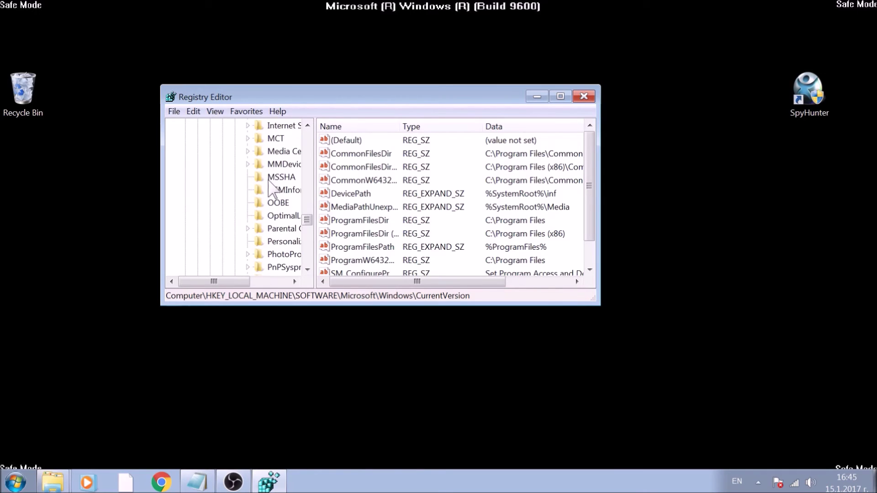
{"action": "scroll", "coordinate": [271, 189], "scroll_direction": "down", "scroll_amount": 1}
{"action": "left_click_drag", "start_coordinate": [244, 282], "coordinate": [271, 287]}
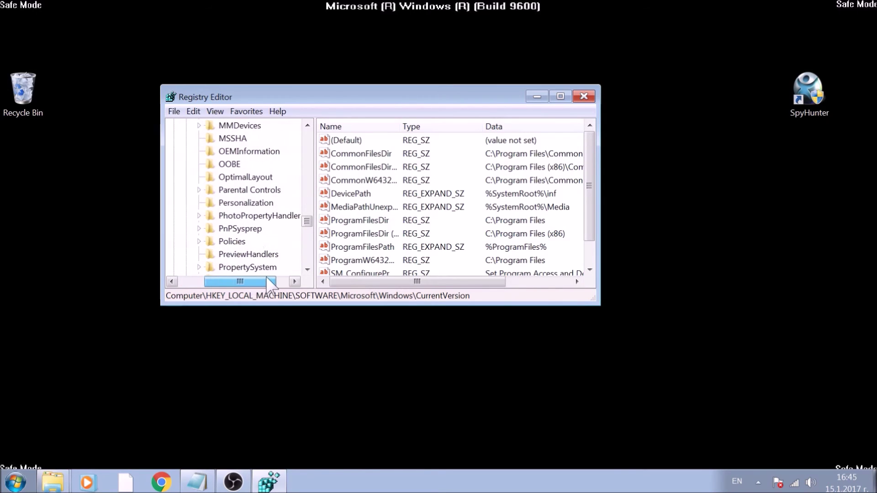
{"action": "scroll", "coordinate": [240, 240], "scroll_direction": "down", "scroll_amount": 1}
{"action": "scroll", "coordinate": [254, 241], "scroll_direction": "down", "scroll_amount": 2}
{"action": "left_click", "coordinate": [224, 192]}
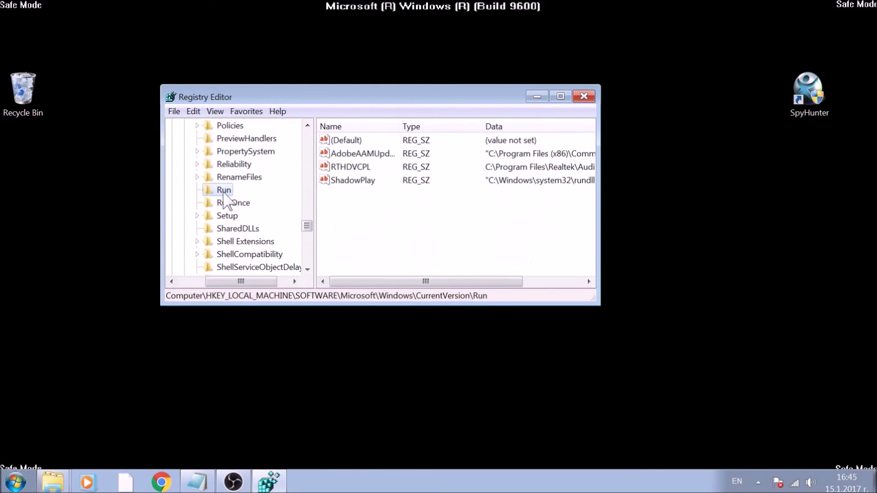
{"action": "left_click", "coordinate": [227, 205]}
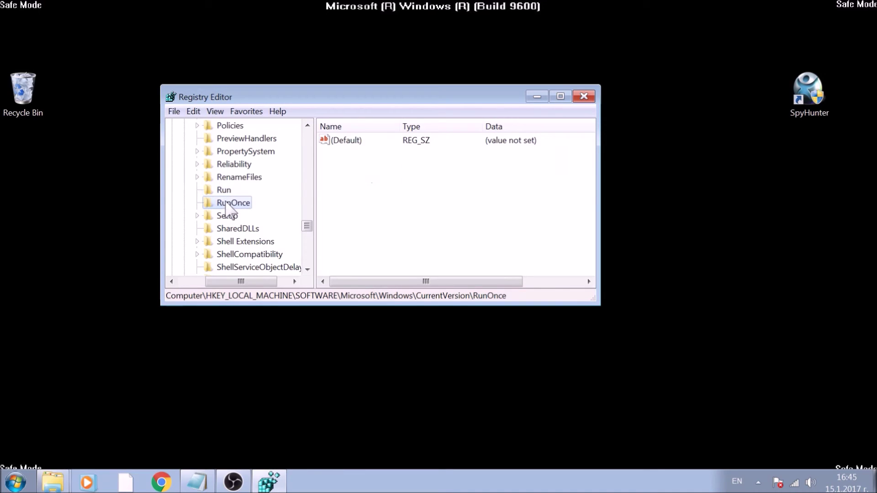
{"action": "left_click", "coordinate": [225, 191]}
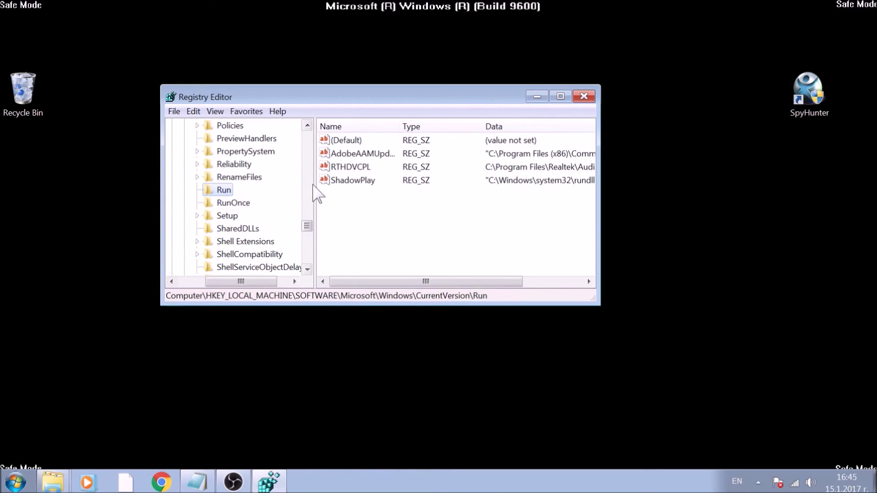
{"action": "left_click", "coordinate": [352, 168]}
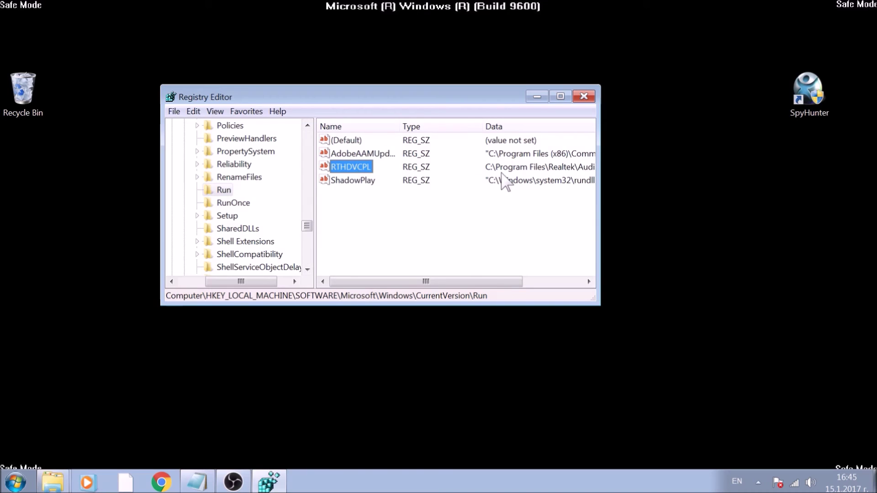
{"action": "left_click_drag", "start_coordinate": [456, 281], "coordinate": [548, 281]}
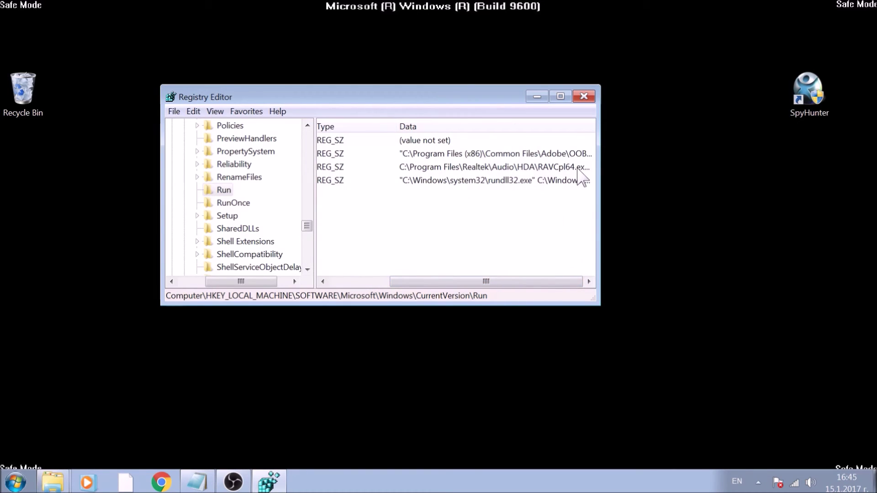
{"action": "left_click_drag", "start_coordinate": [504, 282], "coordinate": [400, 282]}
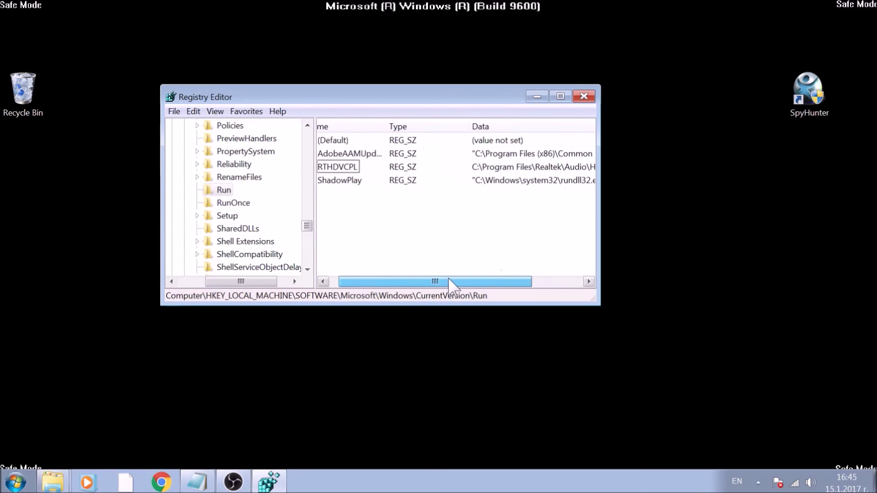
{"action": "left_click", "coordinate": [354, 168]}
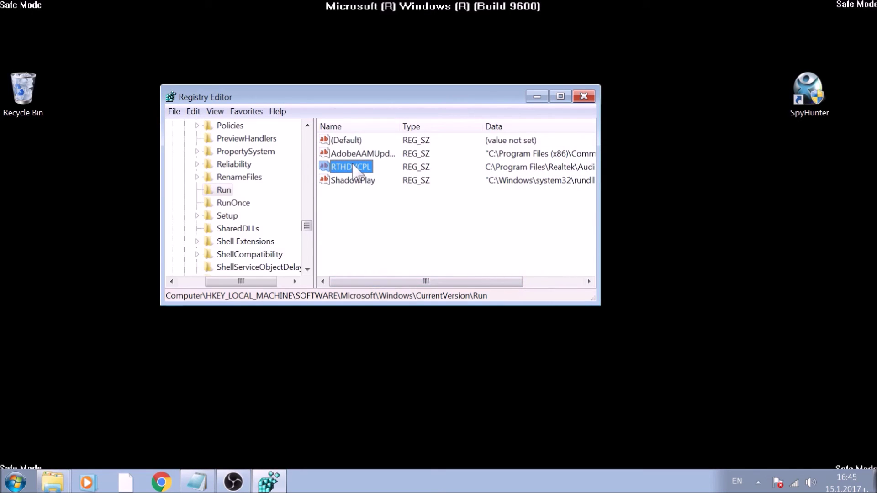
- Delete the RTHDVCPL value from the Run key, confirm, and close Registry Editor
{"action": "key", "text": "Delete"}
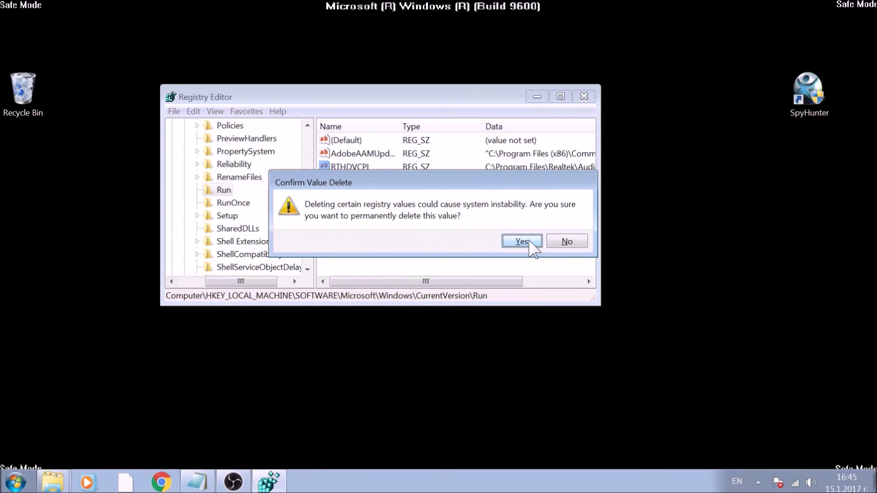
{"action": "left_click", "coordinate": [522, 242]}
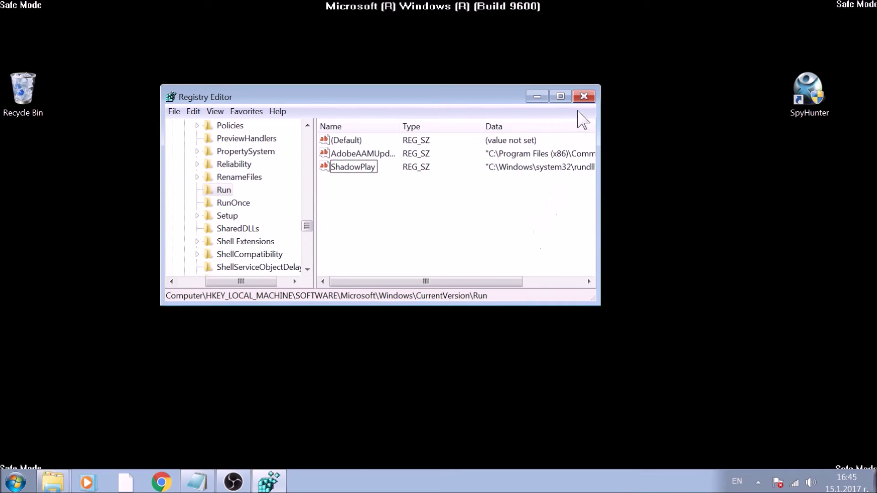
{"action": "left_click", "coordinate": [583, 98]}
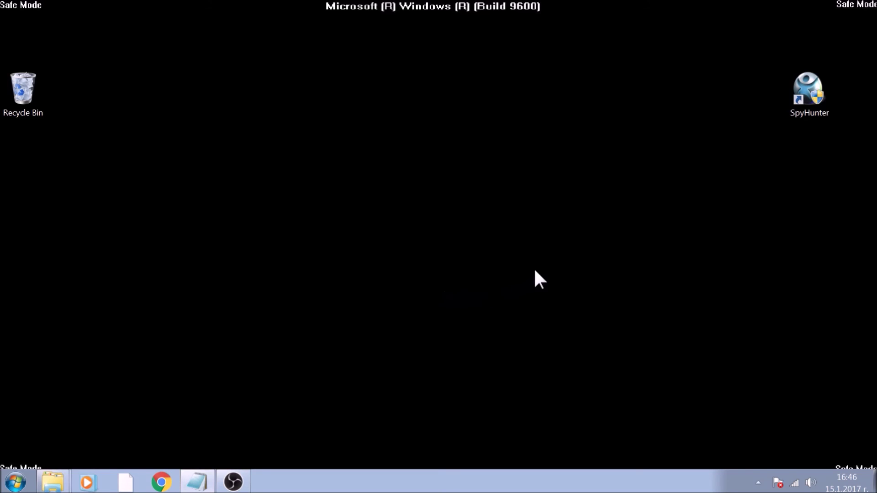
{"action": "left_click", "coordinate": [799, 103]}
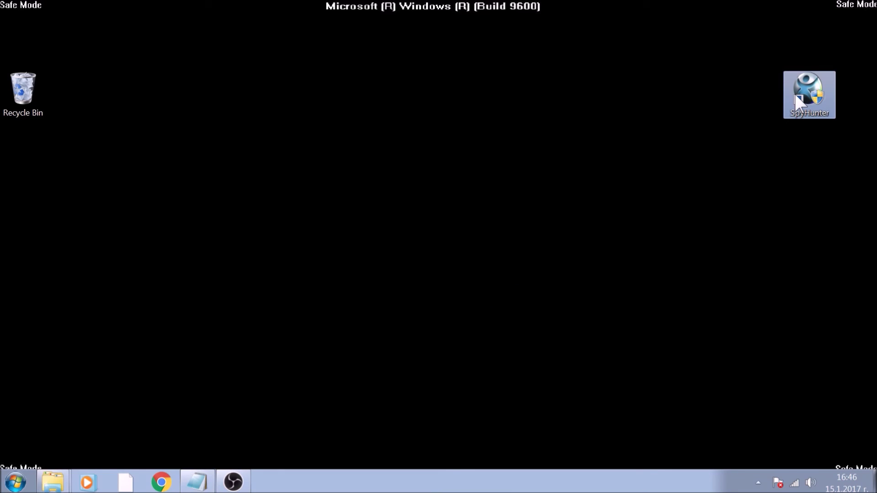
{"action": "double_click", "coordinate": [795, 94]}
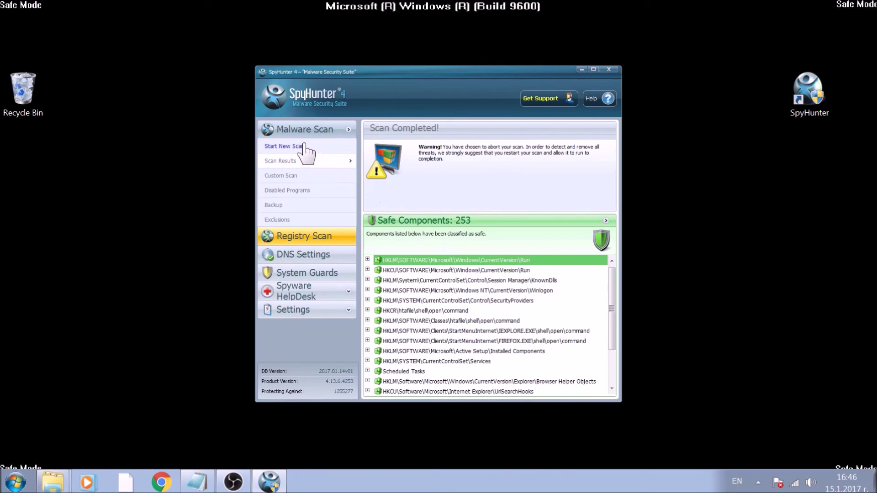
- Start a new SpyHunter Quick Scan of the computer
{"action": "left_click", "coordinate": [292, 147]}
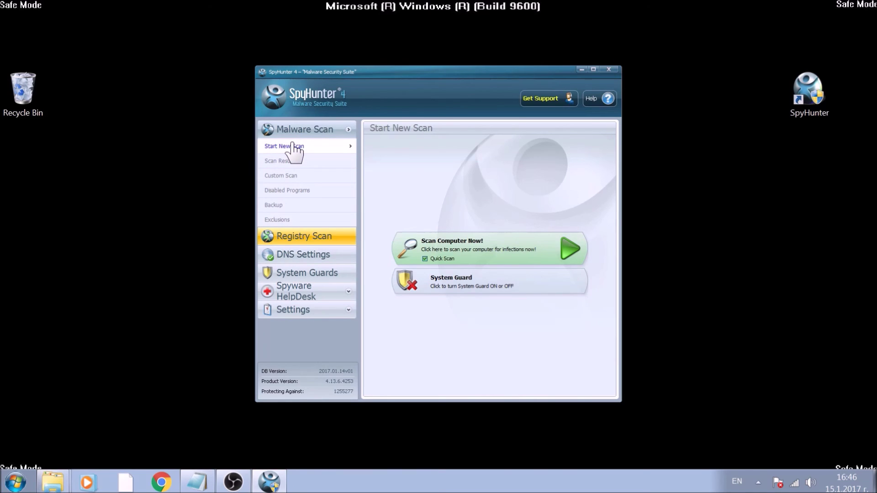
{"action": "left_click", "coordinate": [479, 245]}
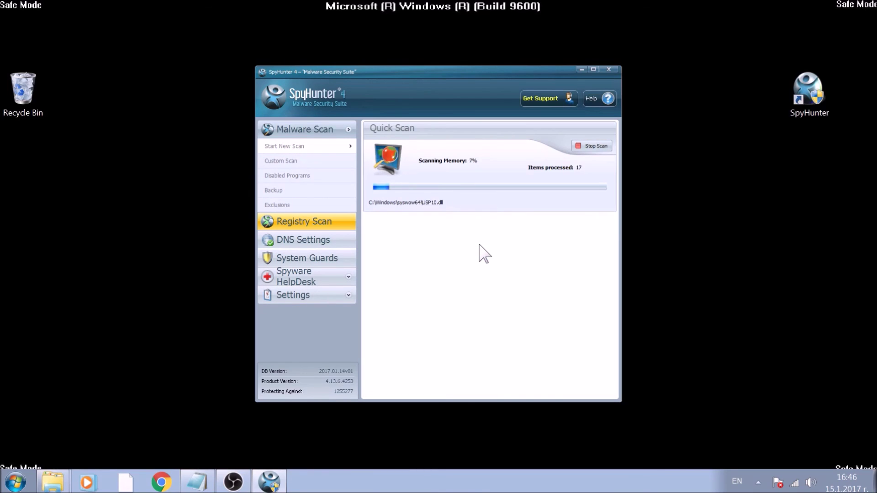